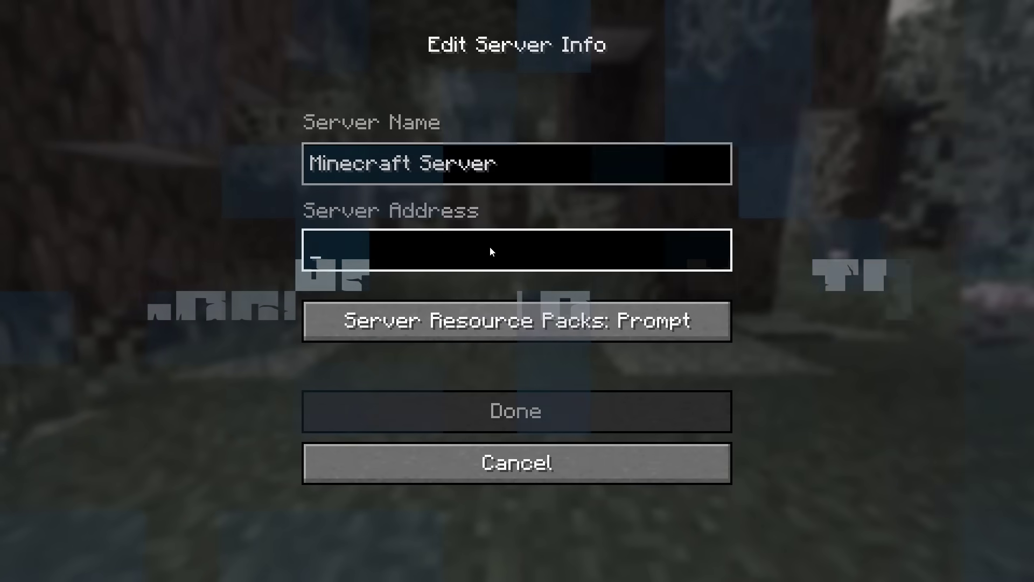
- Paste the address 37.10.122.72:25882 into the Server Address field
text(37.10.122.72:25882)
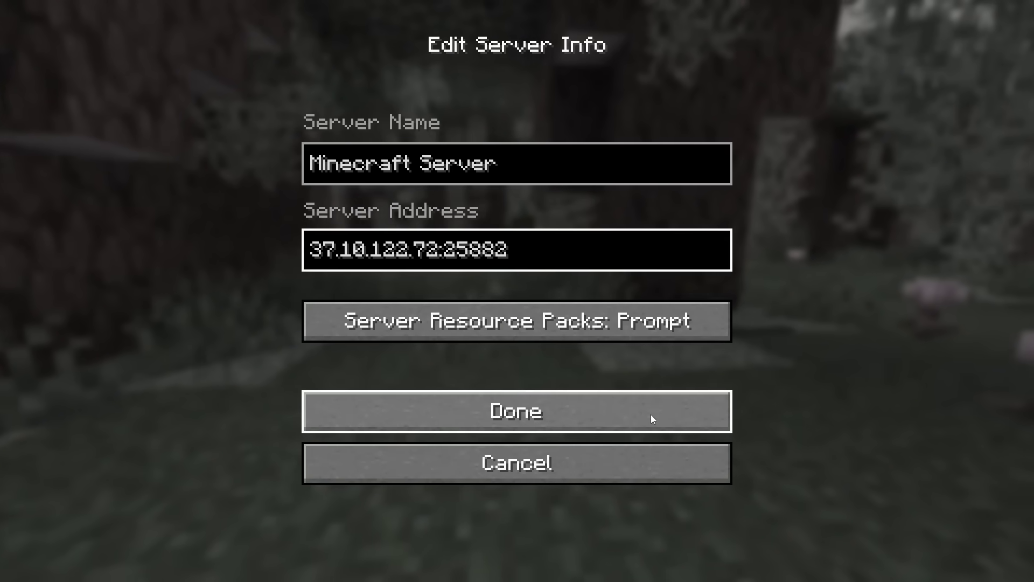
- Confirm the new Minecraft Server entry so it joins the multiplayer list
click(627, 408)
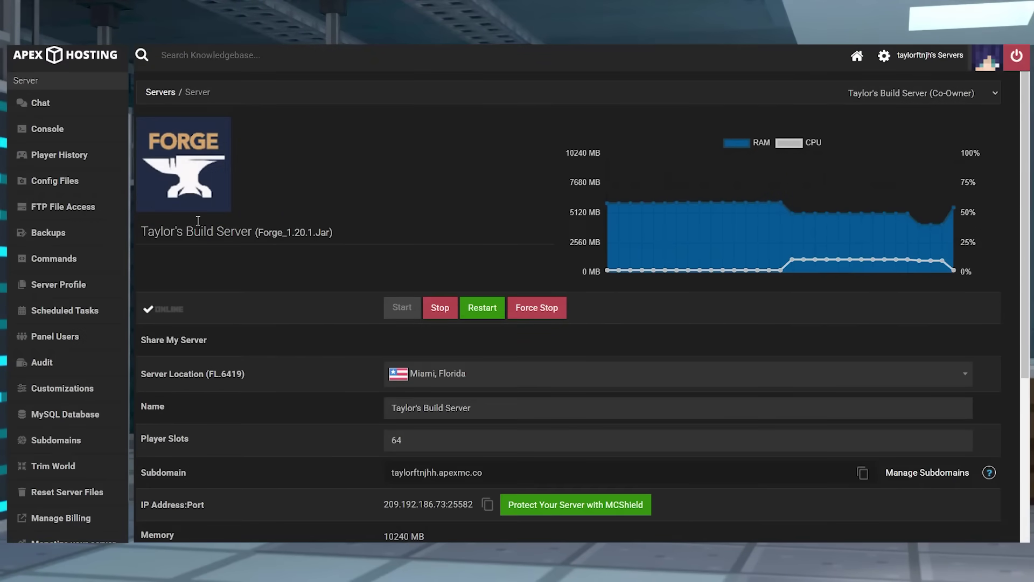
- In Server Settings, replace the message of the day with 'Hello Everyone! Stay a While! :)'
click(100, 187)
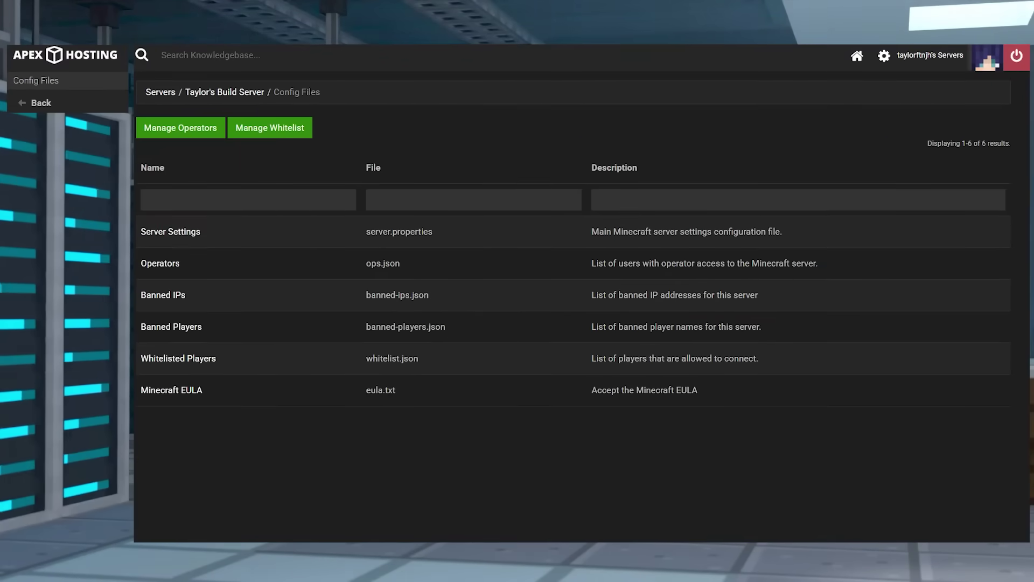
click(192, 233)
triple_click(702, 297)
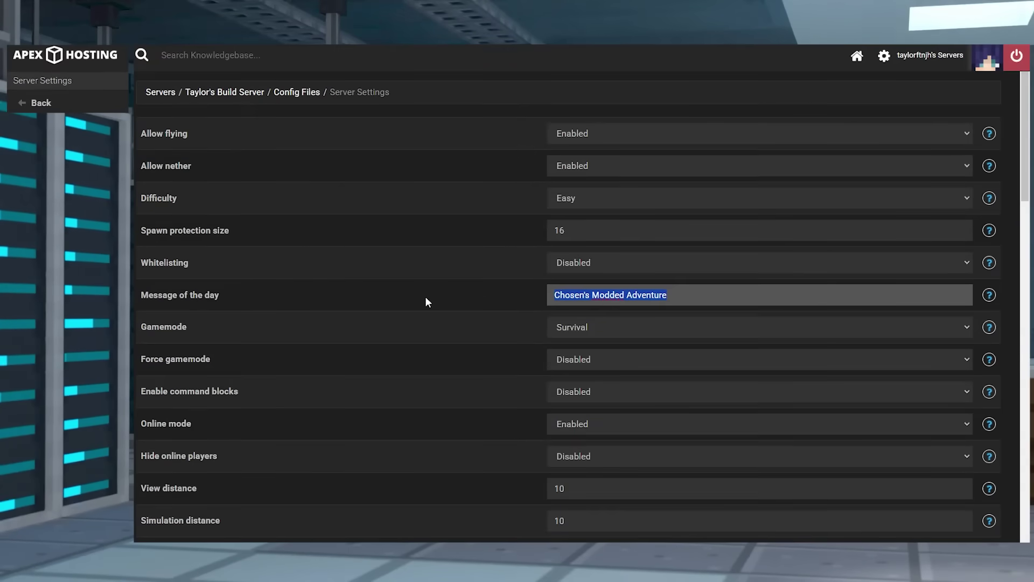
key(BackSpace)
text(Hello Everyone! Stay a While! :))
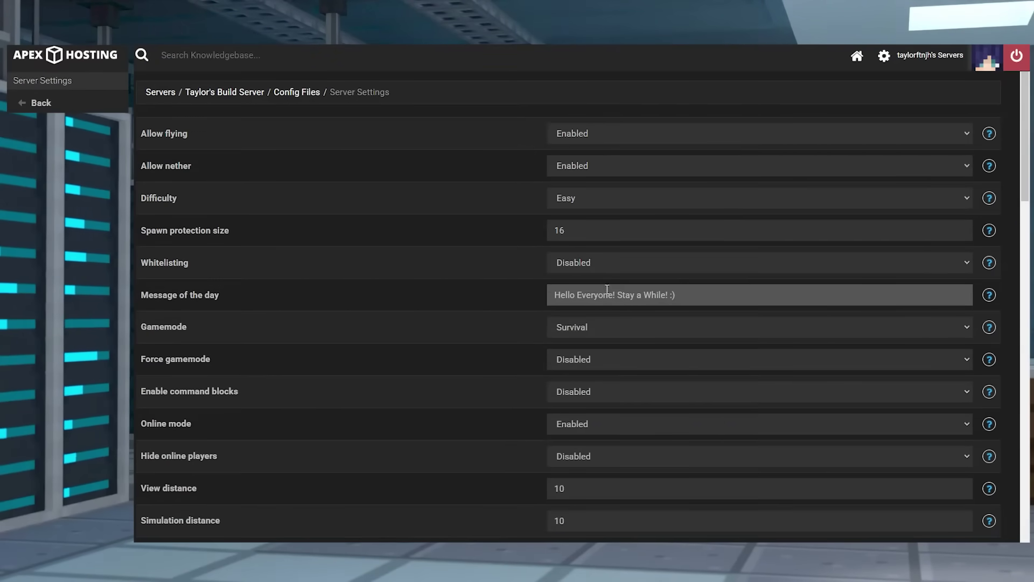
click(477, 299)
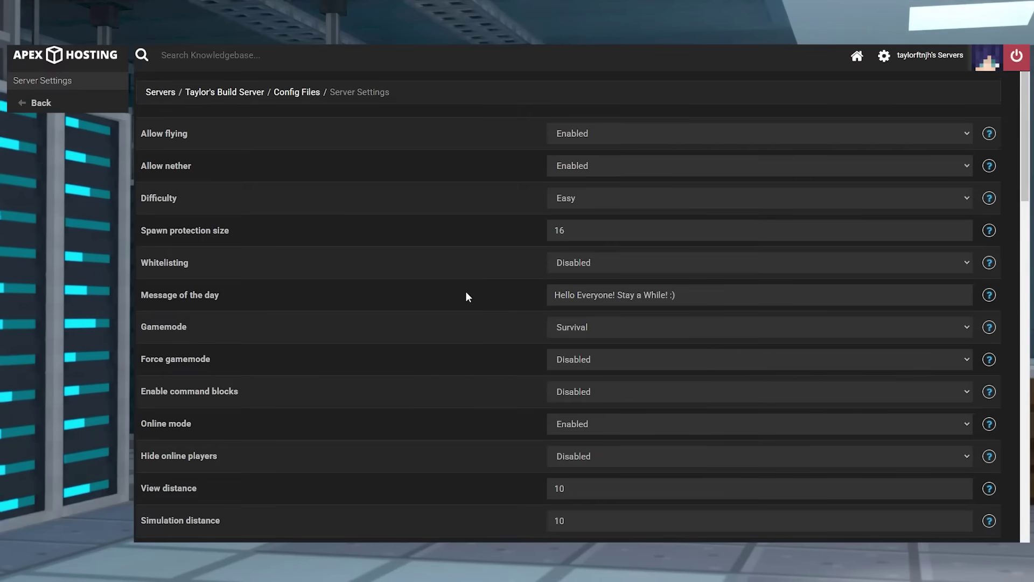
scroll(466, 296, down, 5)
scroll(465, 296, down, 5)
scroll(453, 355, down, 5)
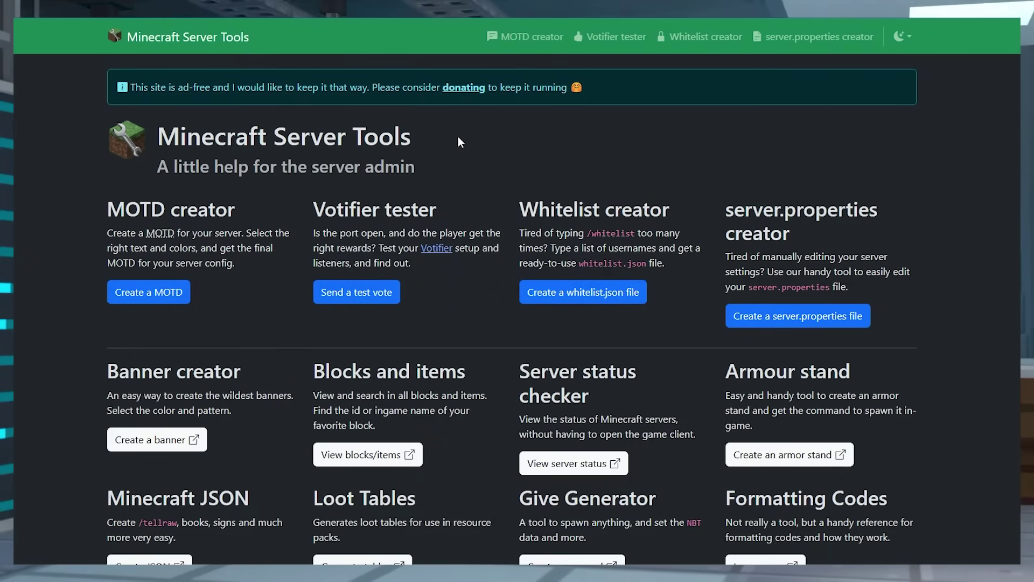
- Make a MOTD with a dark blue 'Welcome in! Stay For a While :)' line and copy its code
click(159, 300)
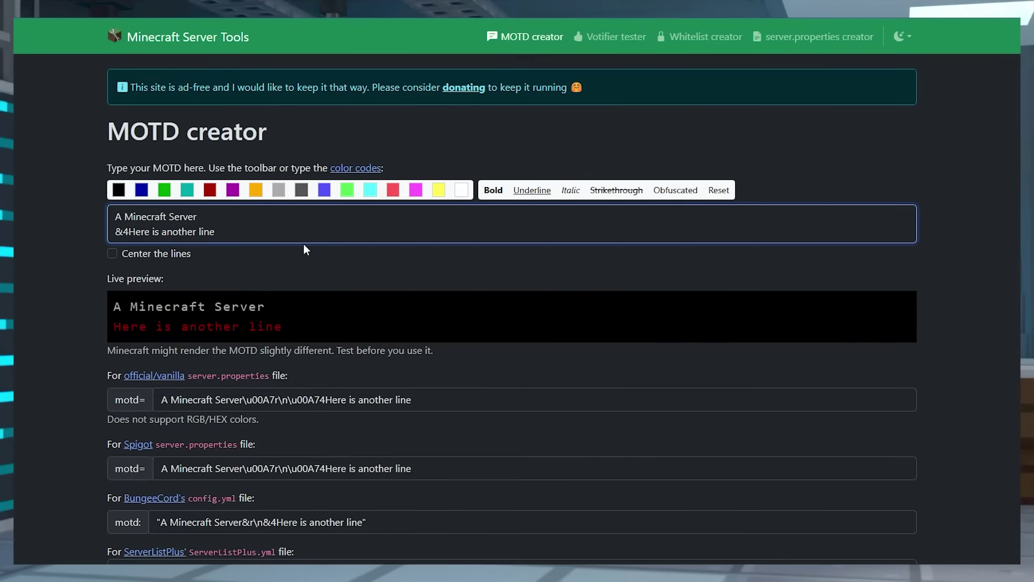
drag(303, 244, 106, 232)
text(Welcome in!  Stay For)
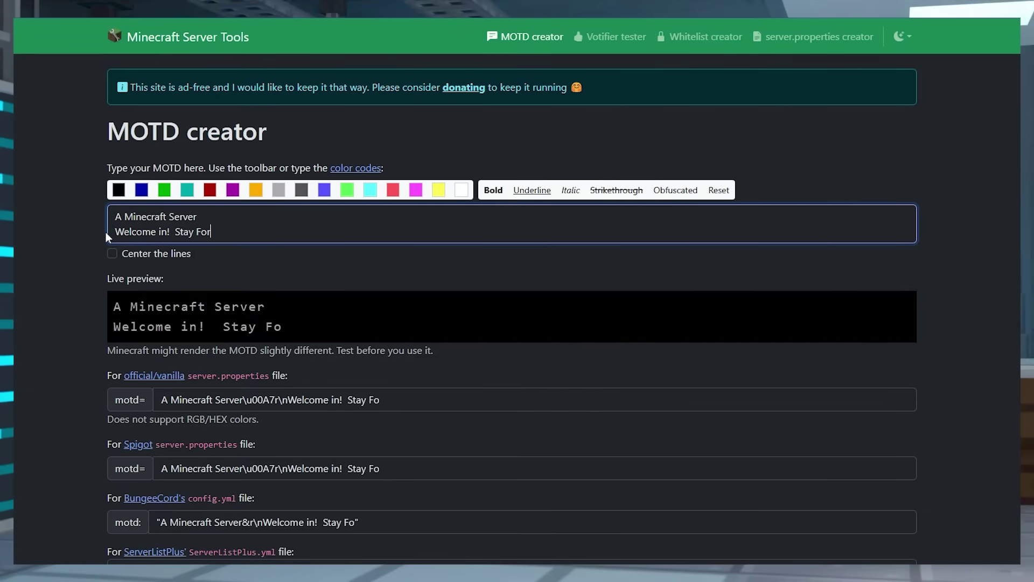
text( a While)
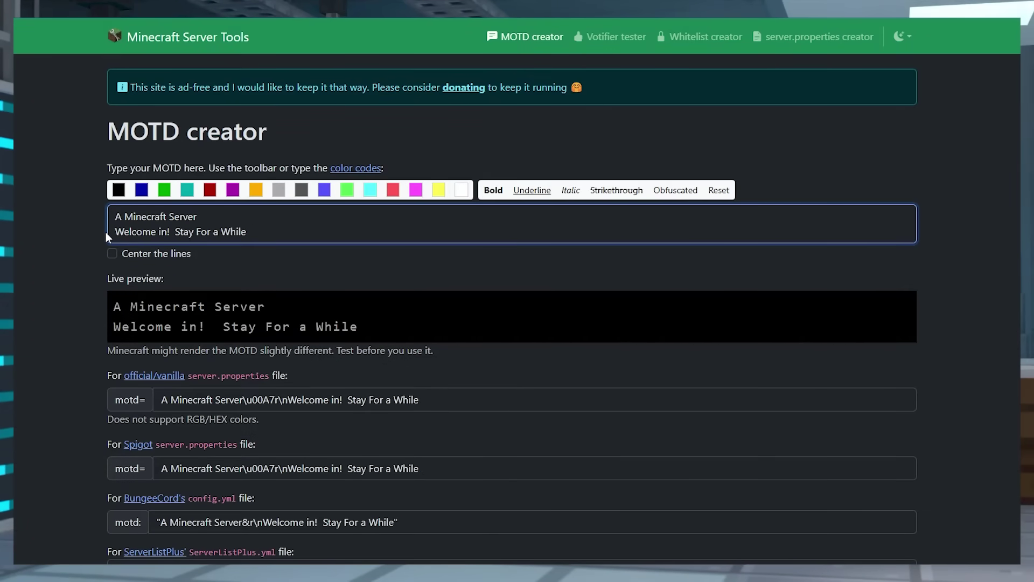
text( :))
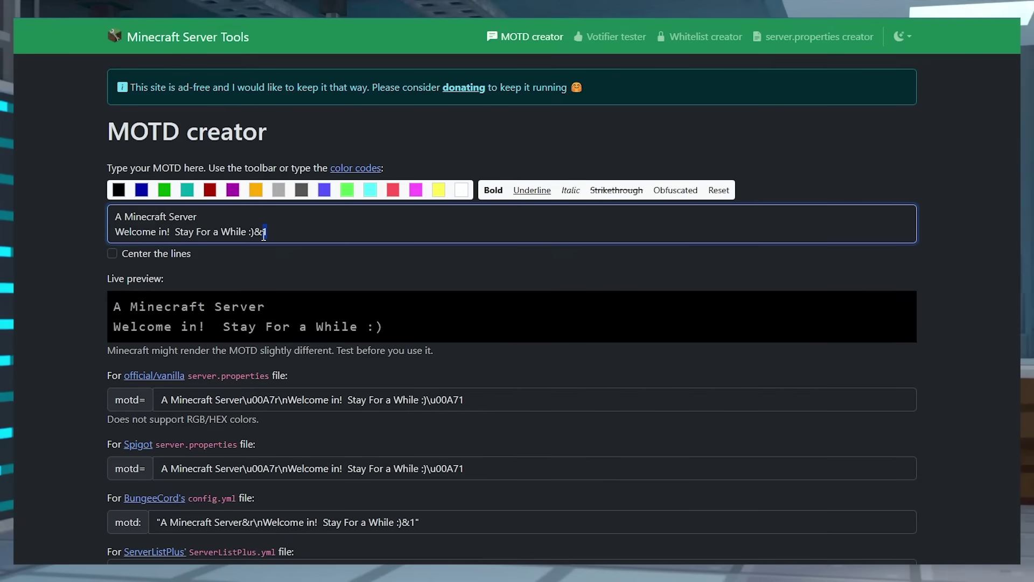
click(140, 191)
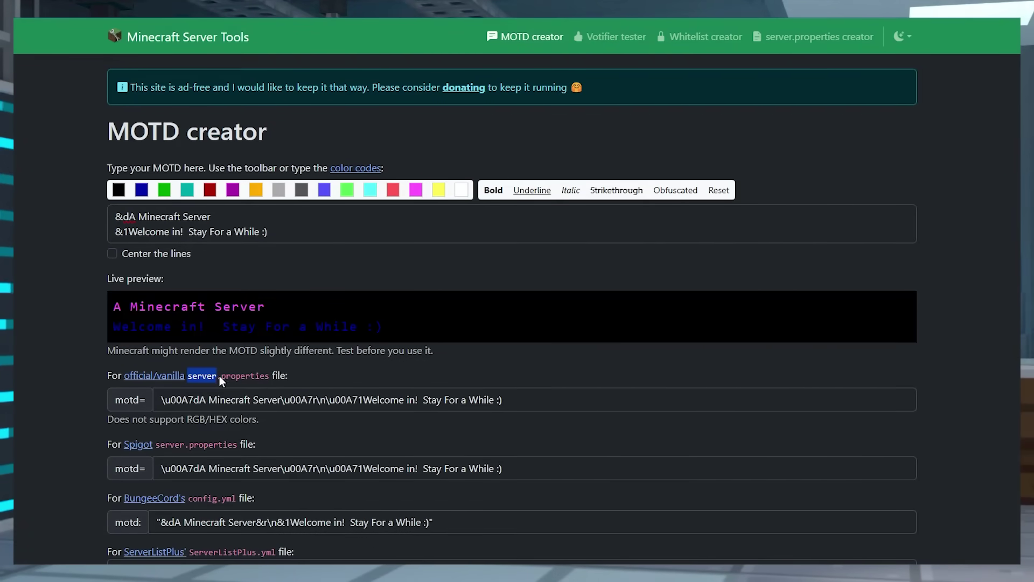
click(266, 377)
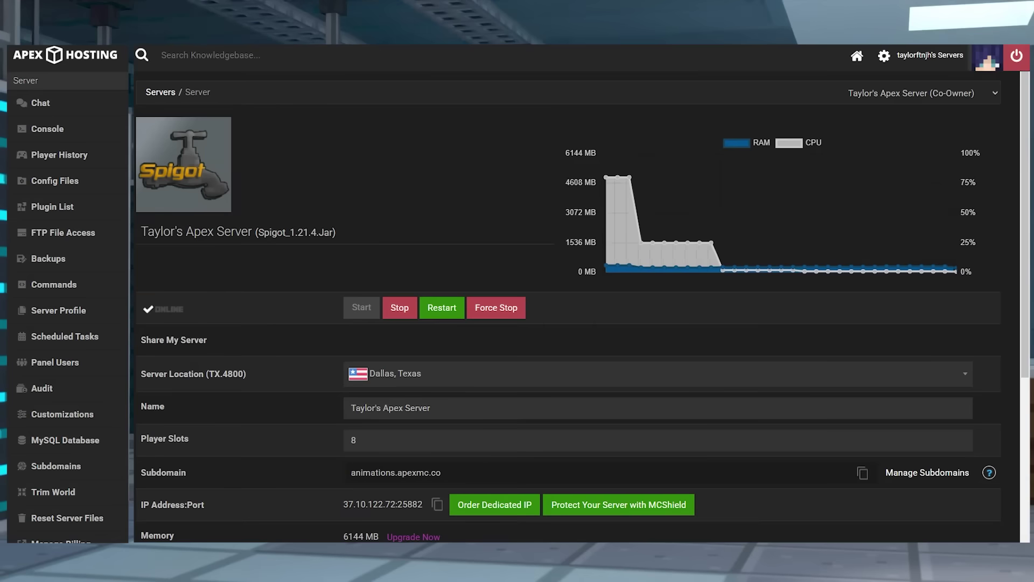
- Stop the server and paste the copied colour-coded MOTD over the message of the day
click(399, 307)
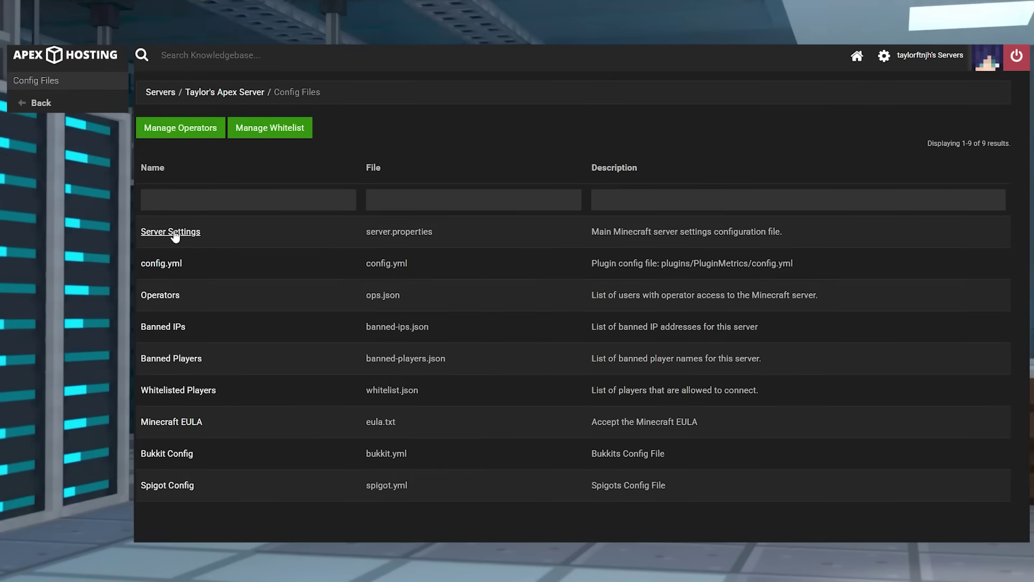
click(173, 234)
drag(649, 293, 511, 303)
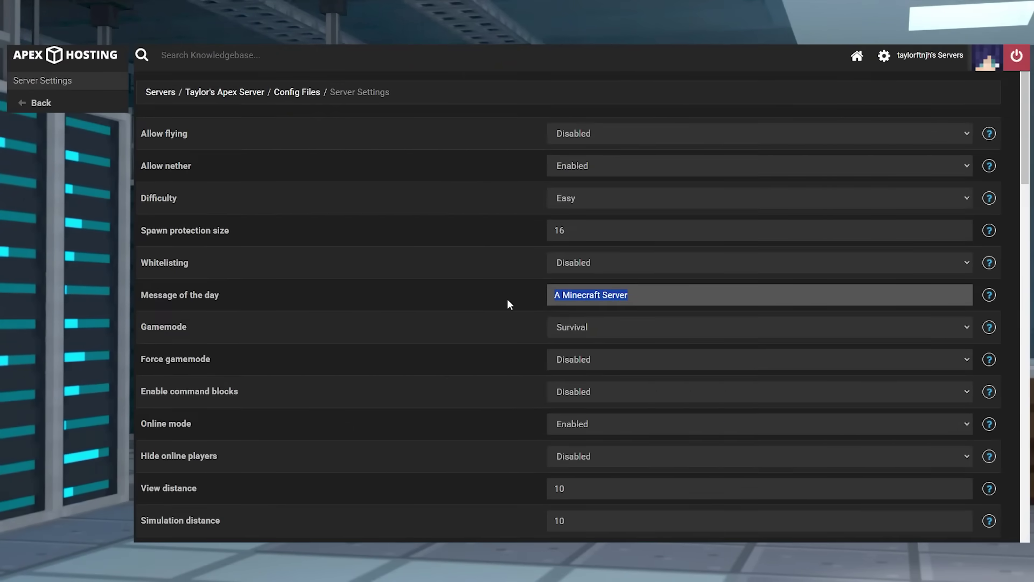
key(ctrl+v)
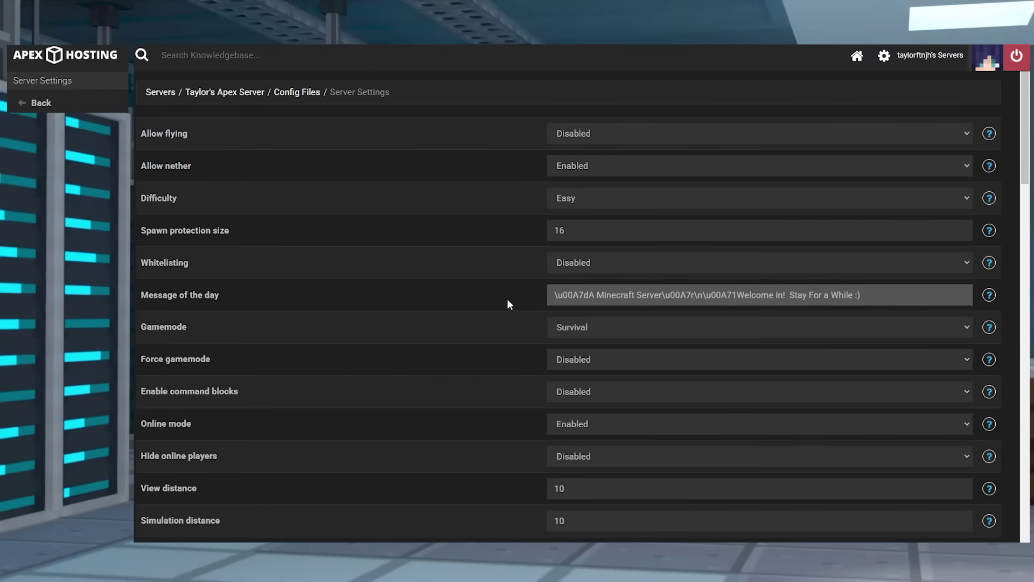
click(457, 294)
scroll(457, 293, down, 5)
scroll(458, 294, down, 5)
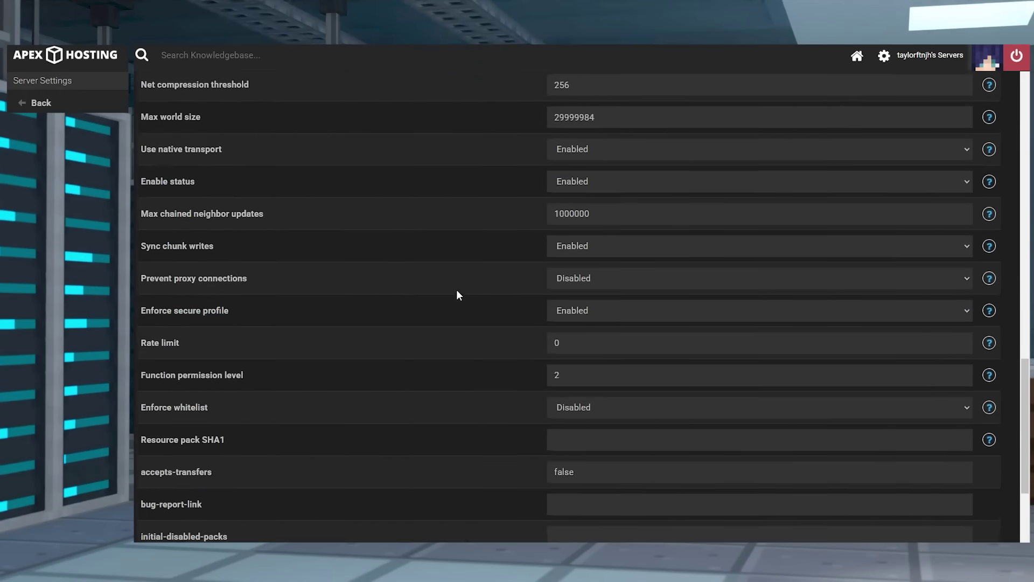
scroll(458, 293, down, 3)
- Save the server settings and restart the server to apply the coloured MOTD
click(769, 532)
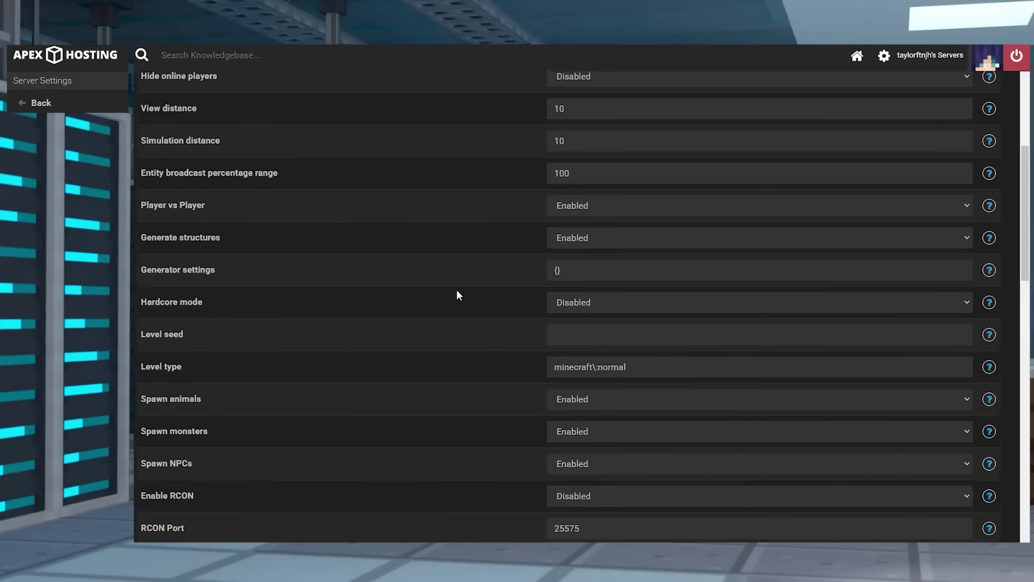
scroll(457, 295, down, 5)
scroll(458, 299, down, 5)
click(774, 531)
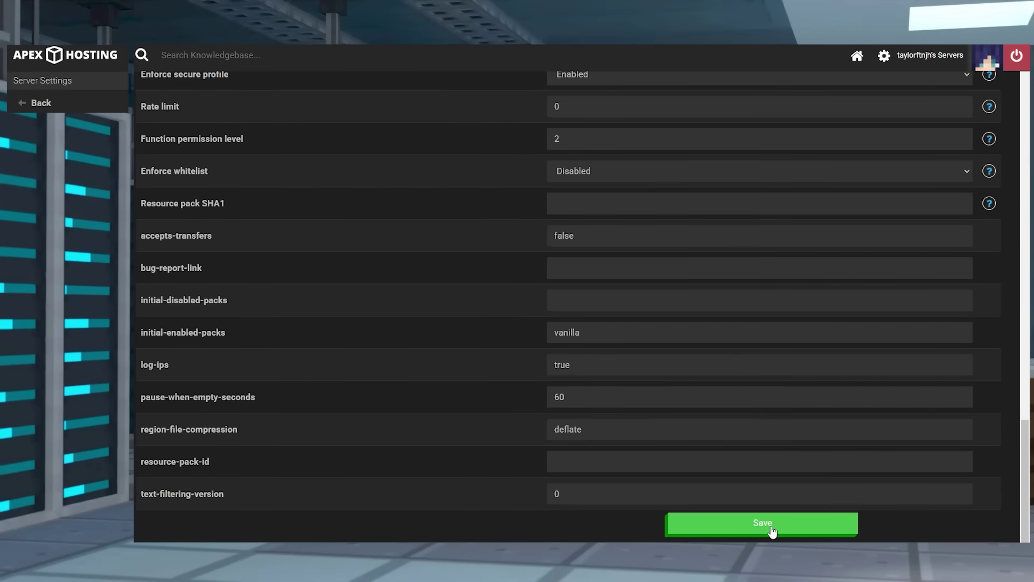
click(436, 397)
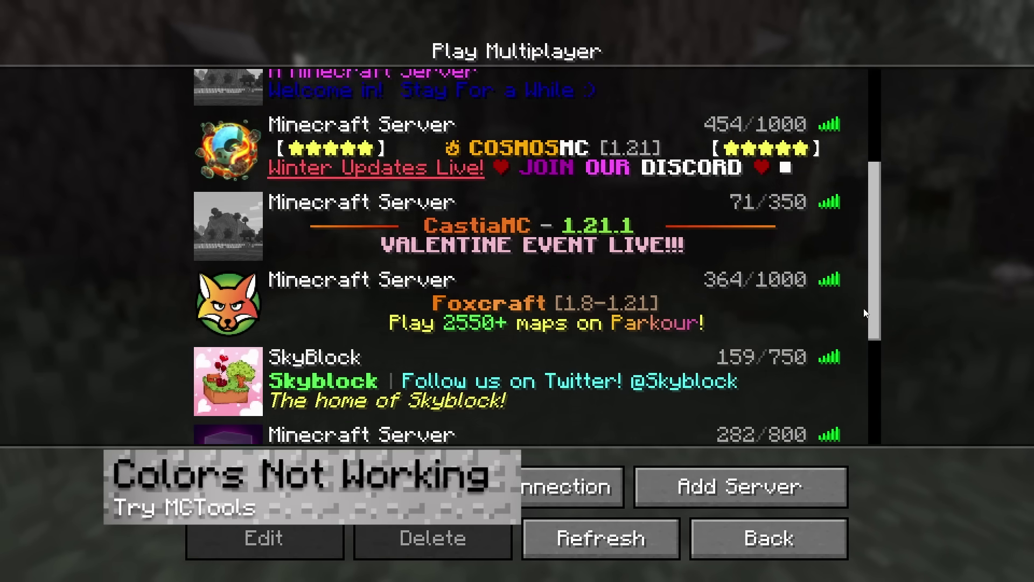
scroll(864, 313, up, 4)
scroll(753, 219, up, 1)
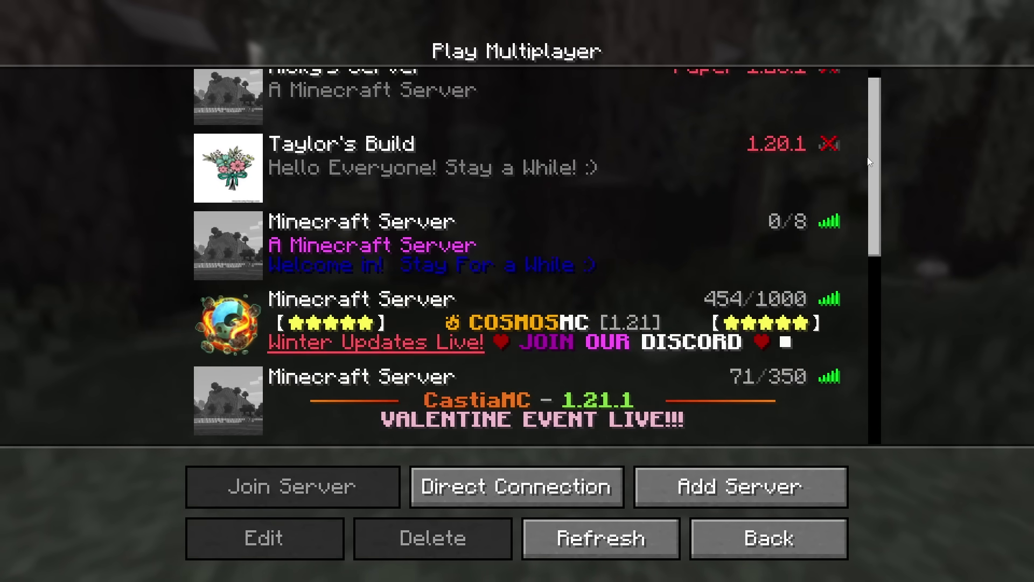
drag(881, 160, 880, 369)
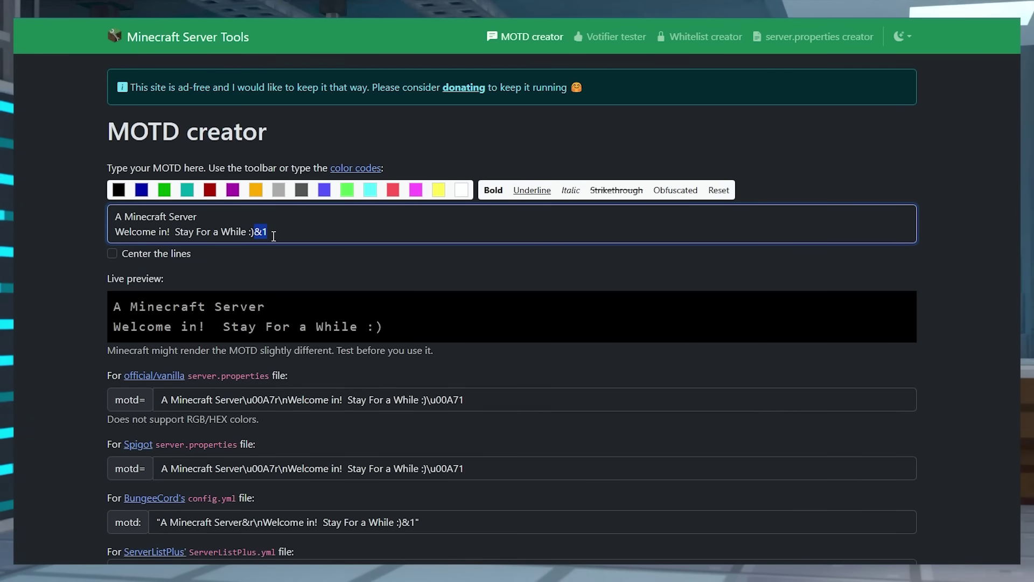
click(139, 196)
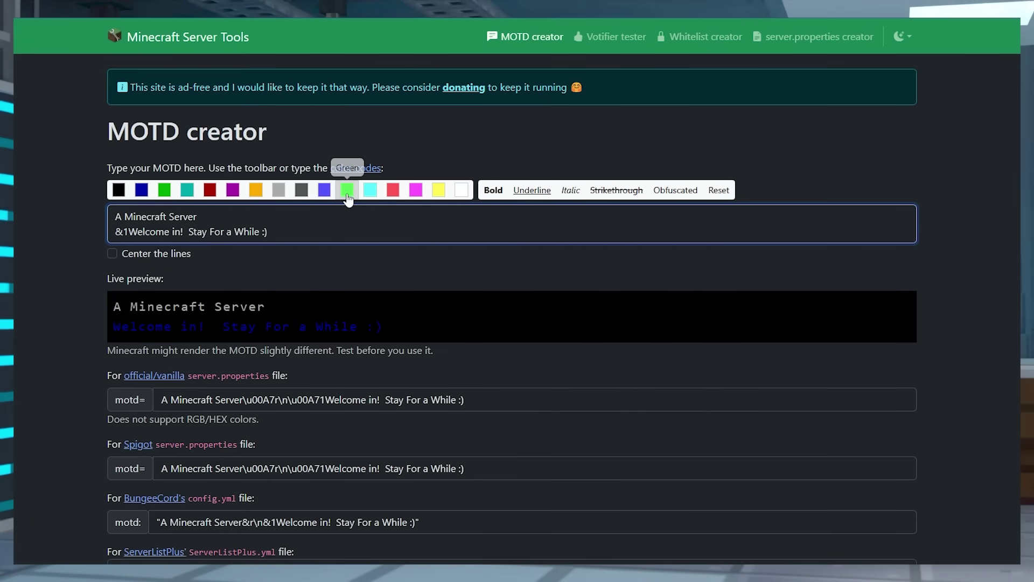
click(415, 192)
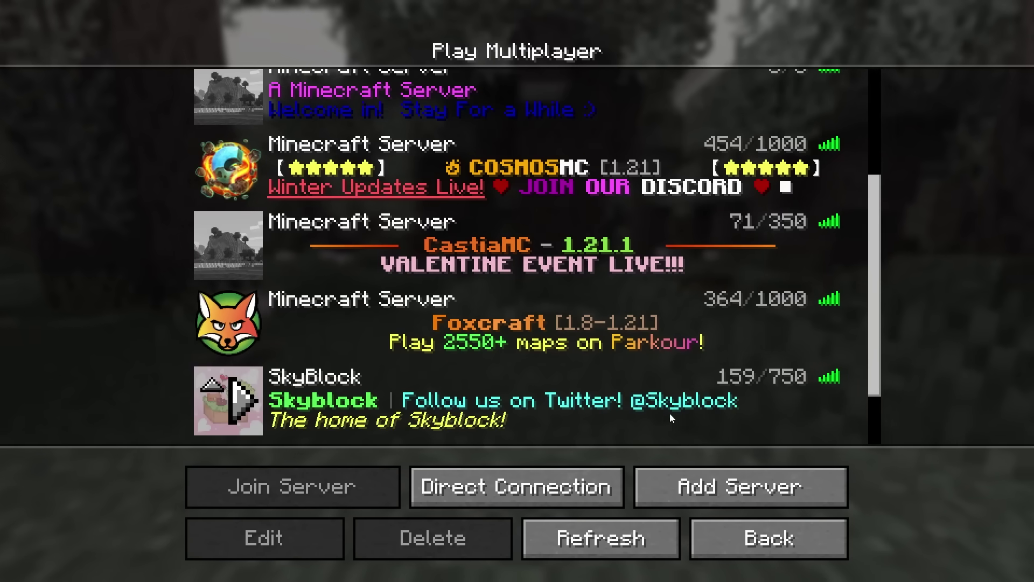
scroll(600, 338, down, 3)
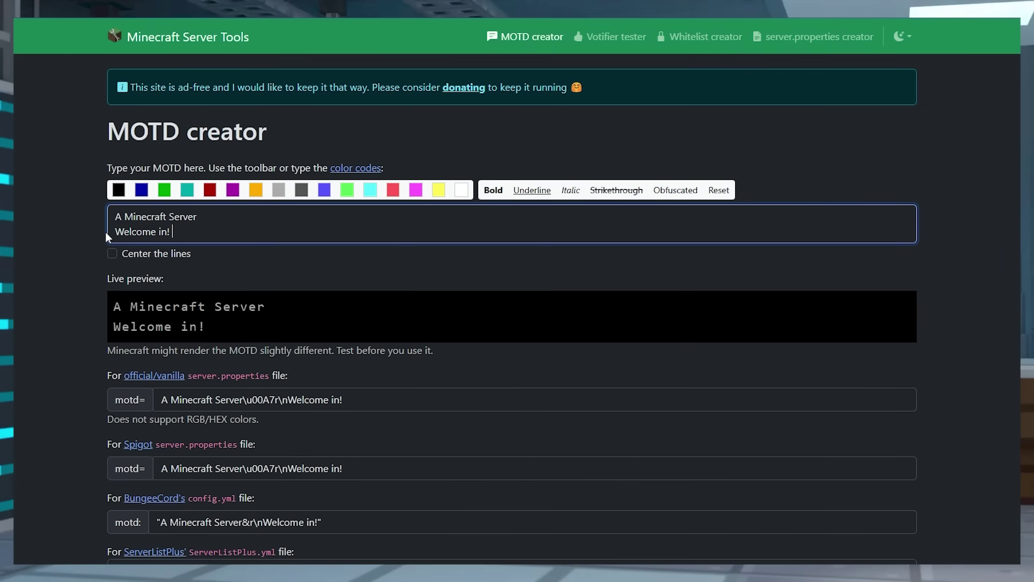
text(Stay)
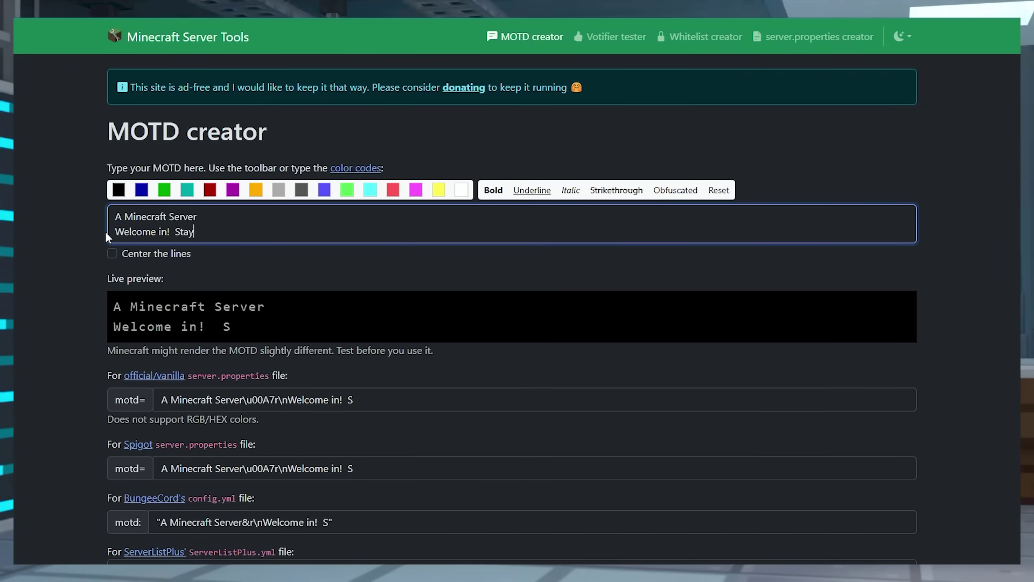
text( For a)
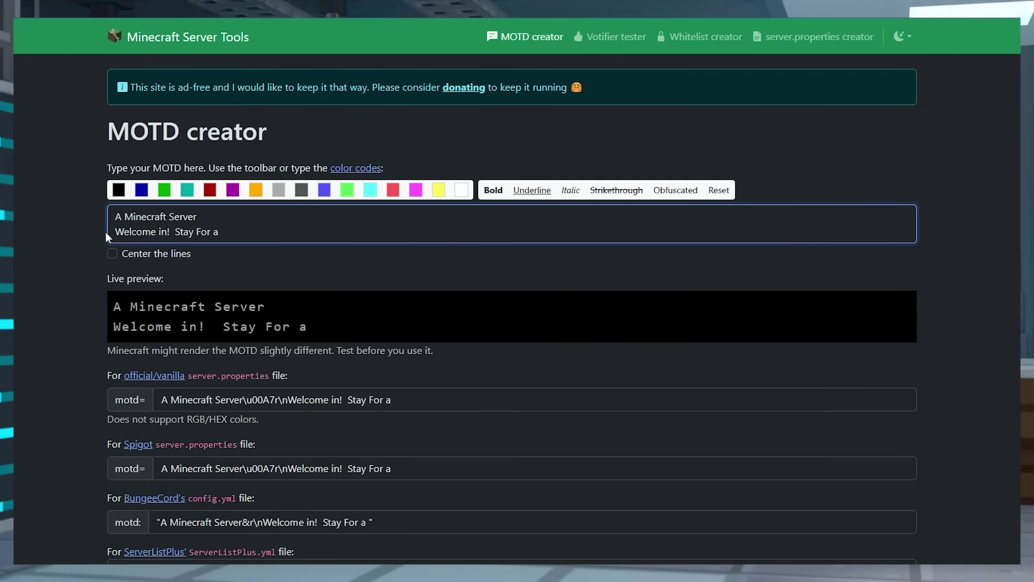
text( While :))
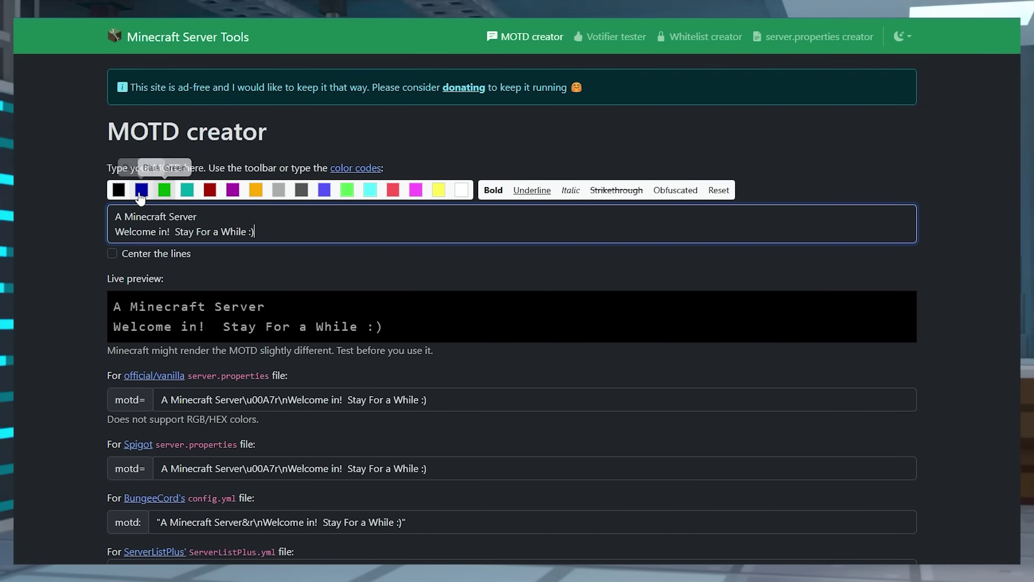
click(152, 192)
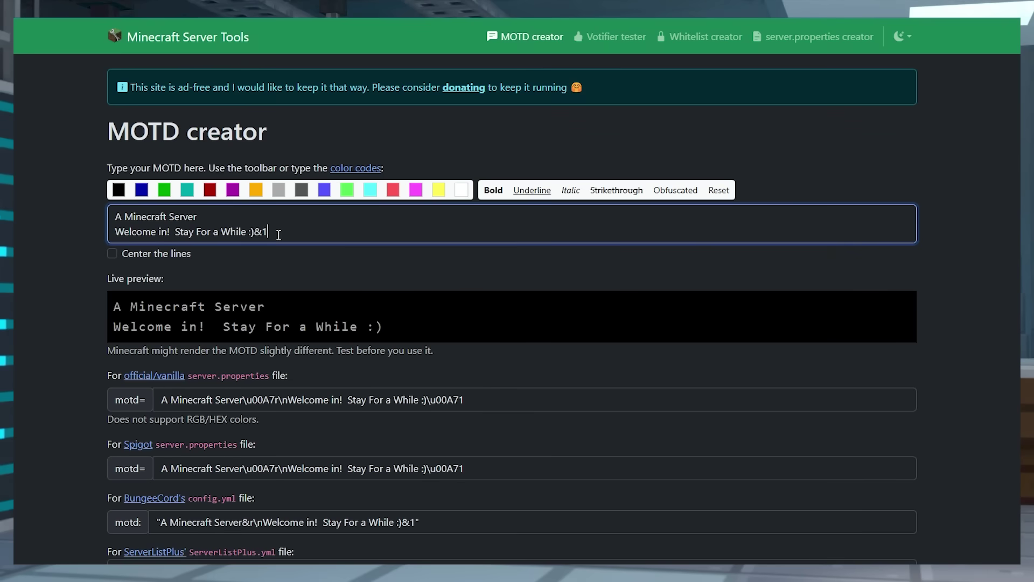